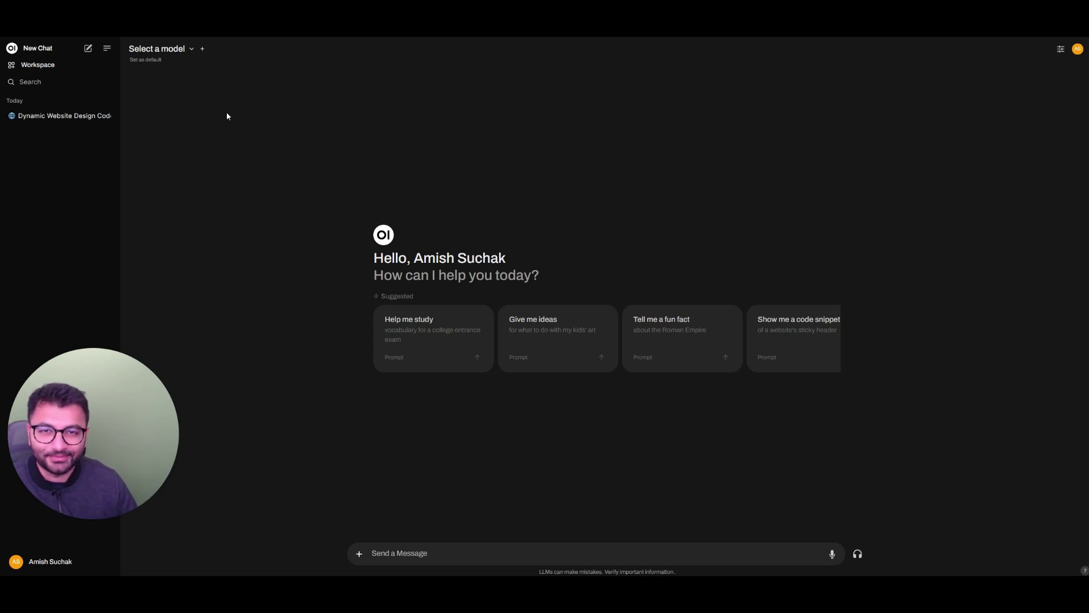
# - Select codegemma:latest, then scroll the puppy website answer down to its HTML Content 1 preview
pyautogui.click(178, 49)
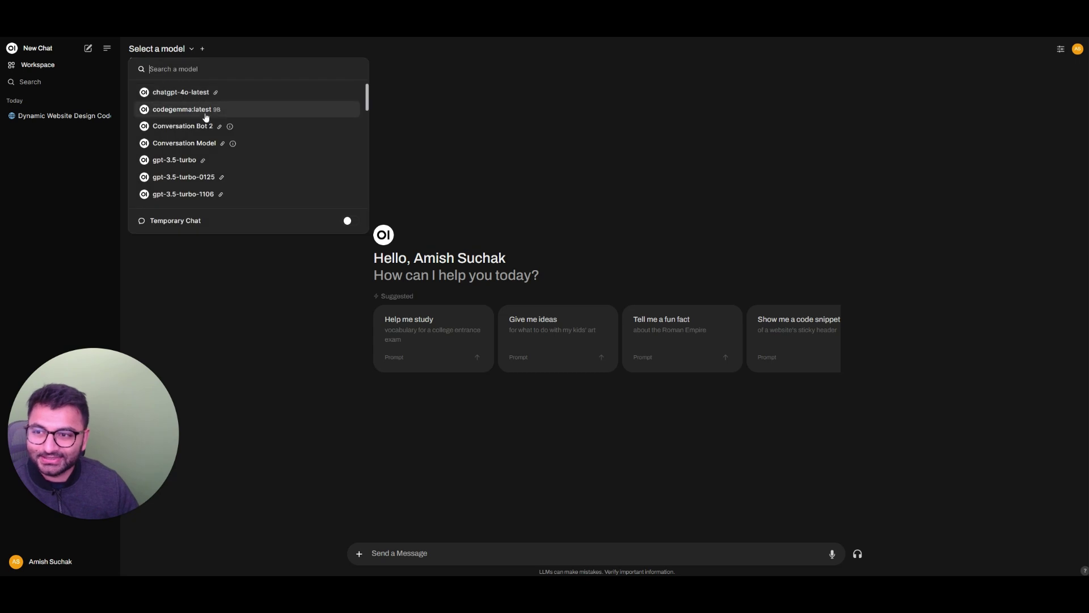
pyautogui.click(247, 109)
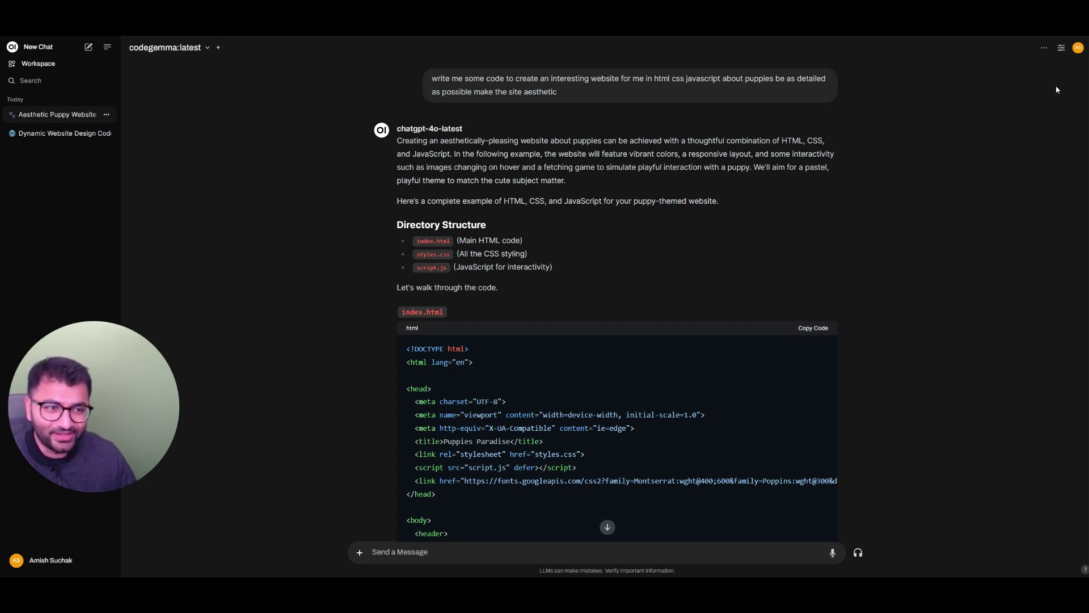
pyautogui.scroll(-15, 1067, 86)
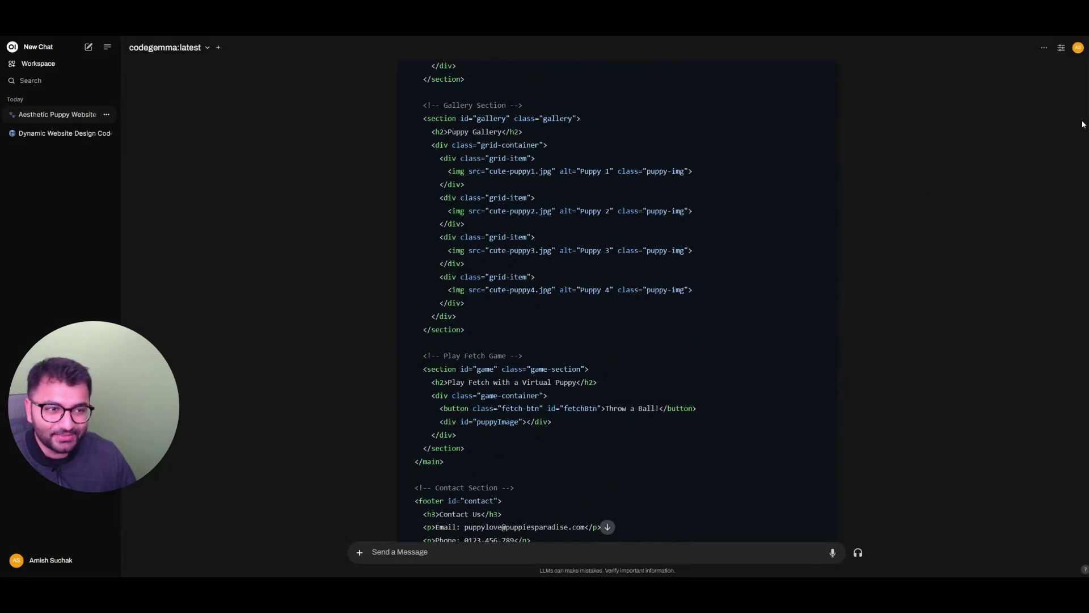
pyautogui.moveTo(693, 170); pyautogui.dragTo(535, 197)
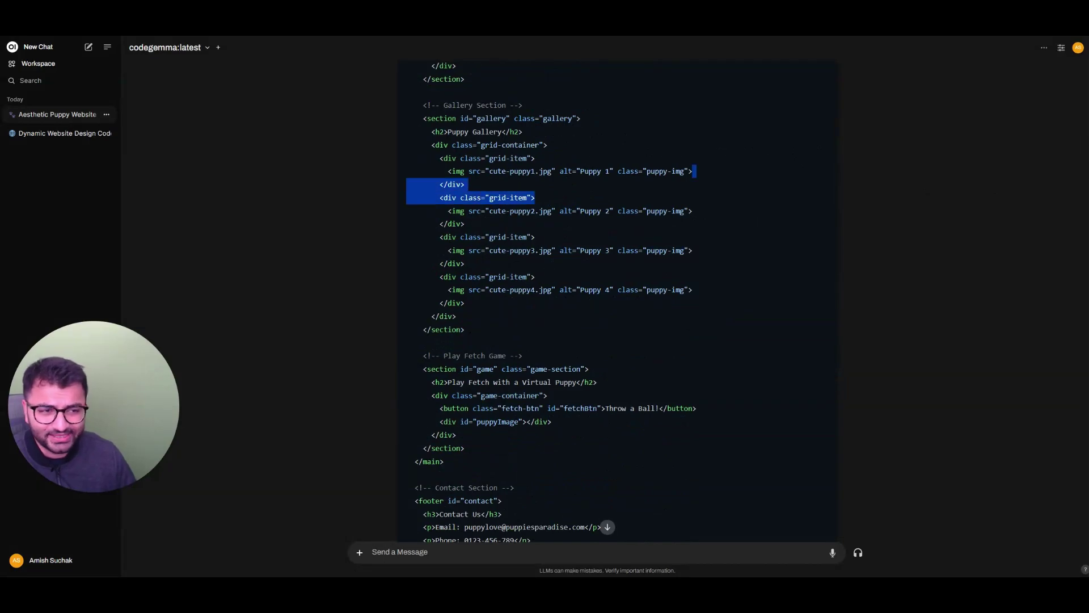
pyautogui.scroll(-20, 617, 301)
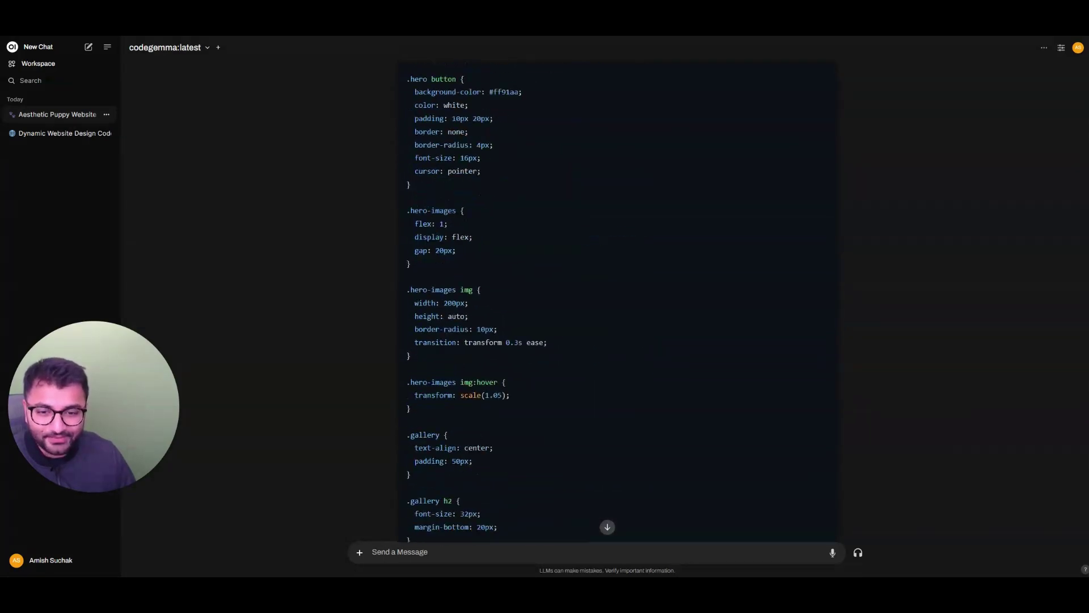
pyautogui.scroll(-20, 729, 199)
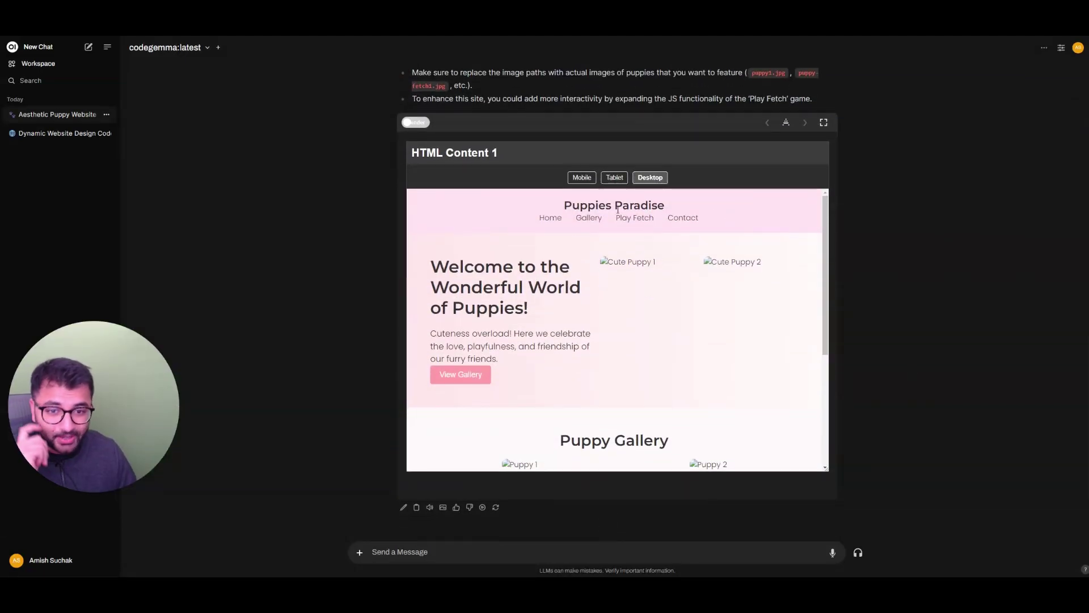
# - Scroll through the puppy site preview, view it at Tablet width, then switch to Mobile
pyautogui.moveTo(471, 266); pyautogui.dragTo(534, 307)
pyautogui.click(637, 312)
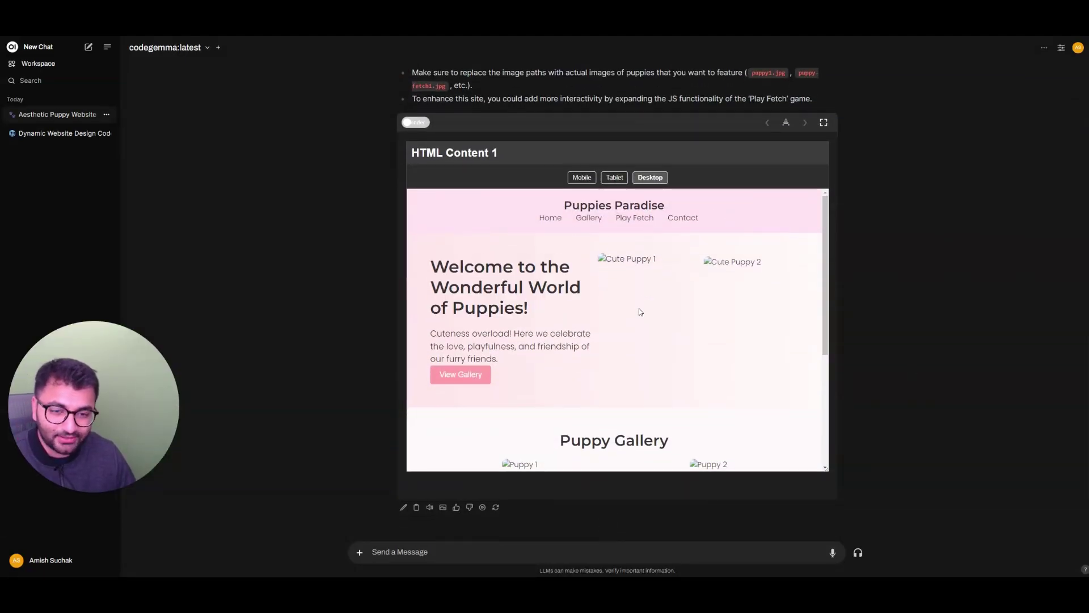
pyautogui.scroll(-3, 676, 338)
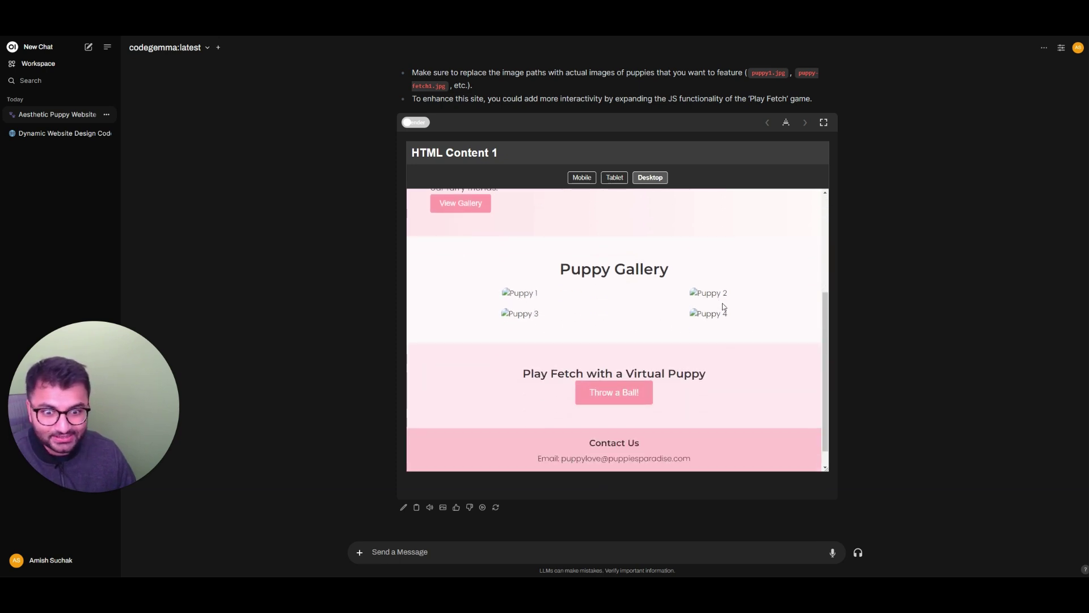
pyautogui.scroll(-1, 724, 307)
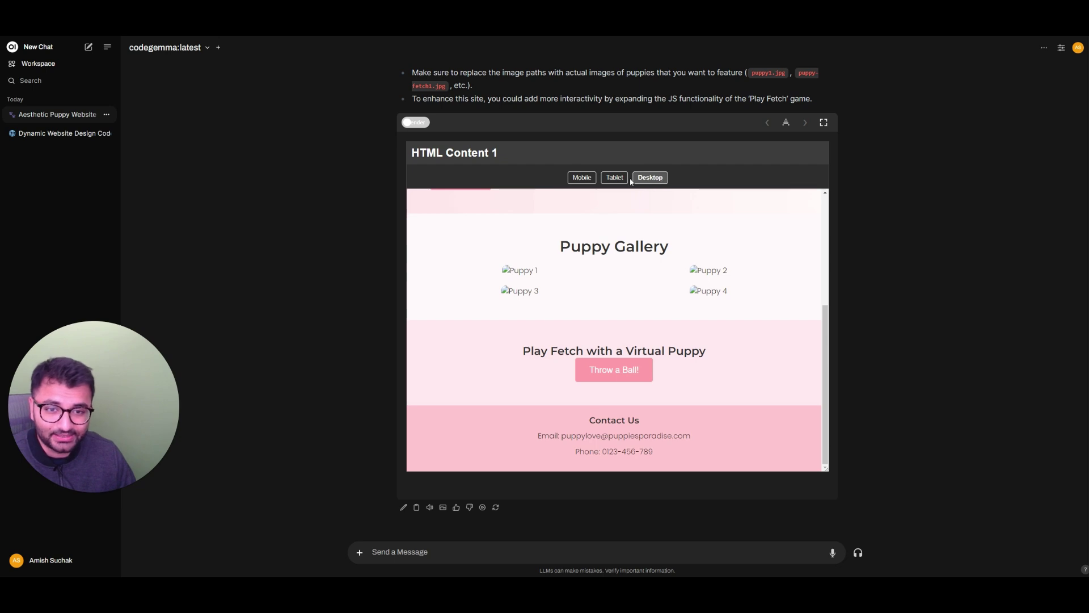
pyautogui.click(613, 177)
pyautogui.click(579, 178)
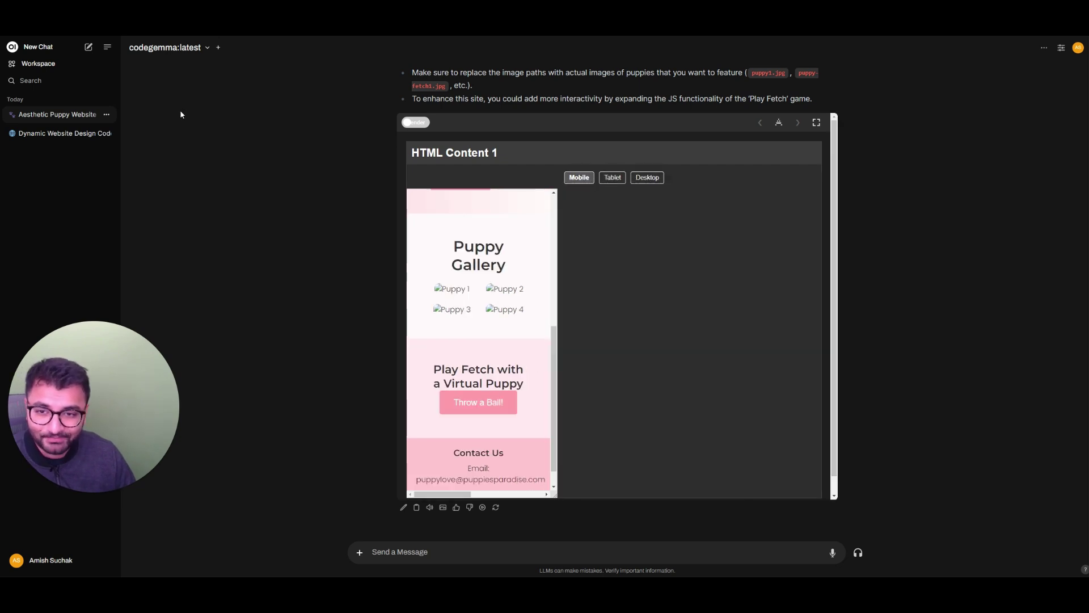
# - Switch to the task manager chat and scroll to its Task Manager preview
pyautogui.click(57, 133)
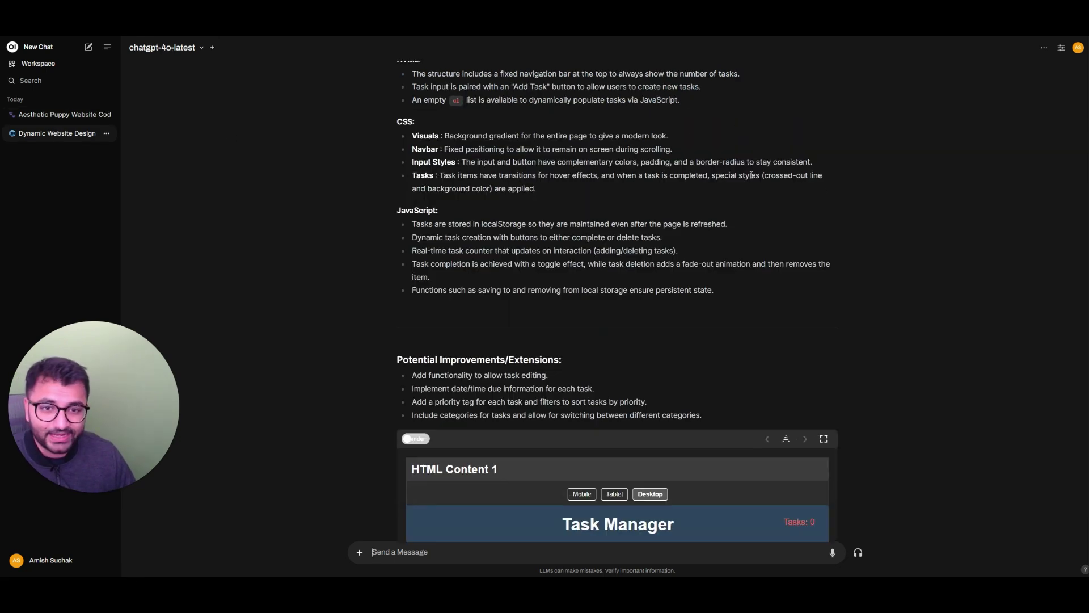
pyautogui.scroll(10, 1058, 444)
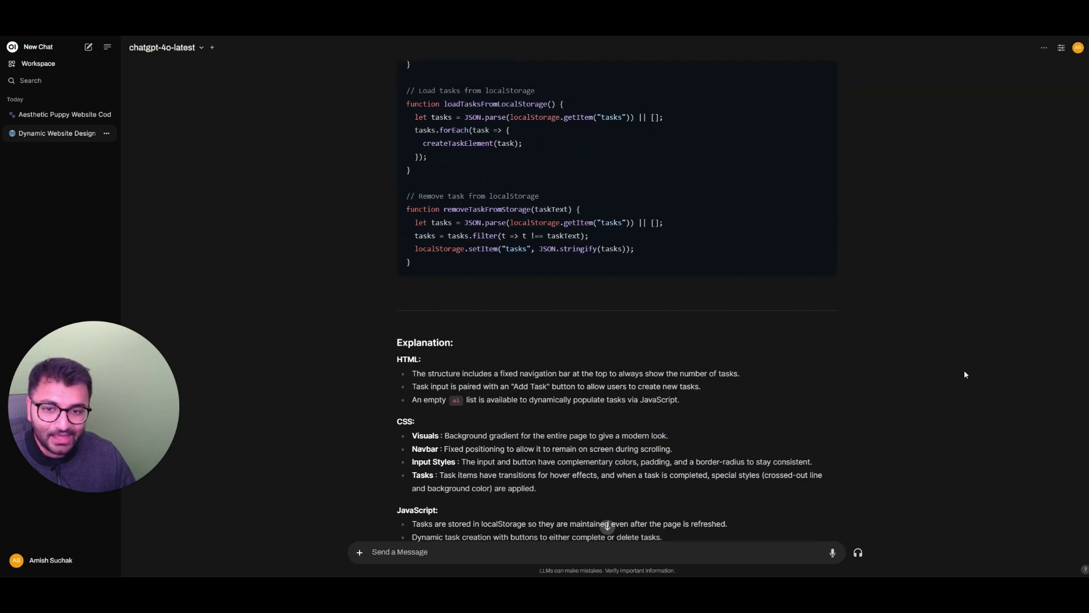
pyautogui.scroll(-7, 617, 301)
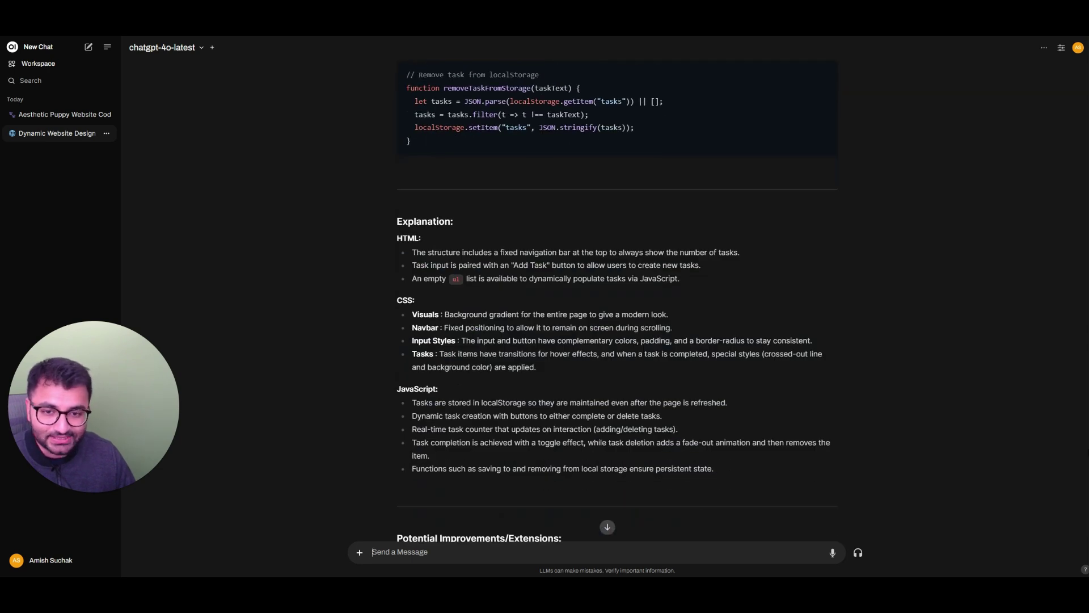
pyautogui.scroll(-9, 624, 199)
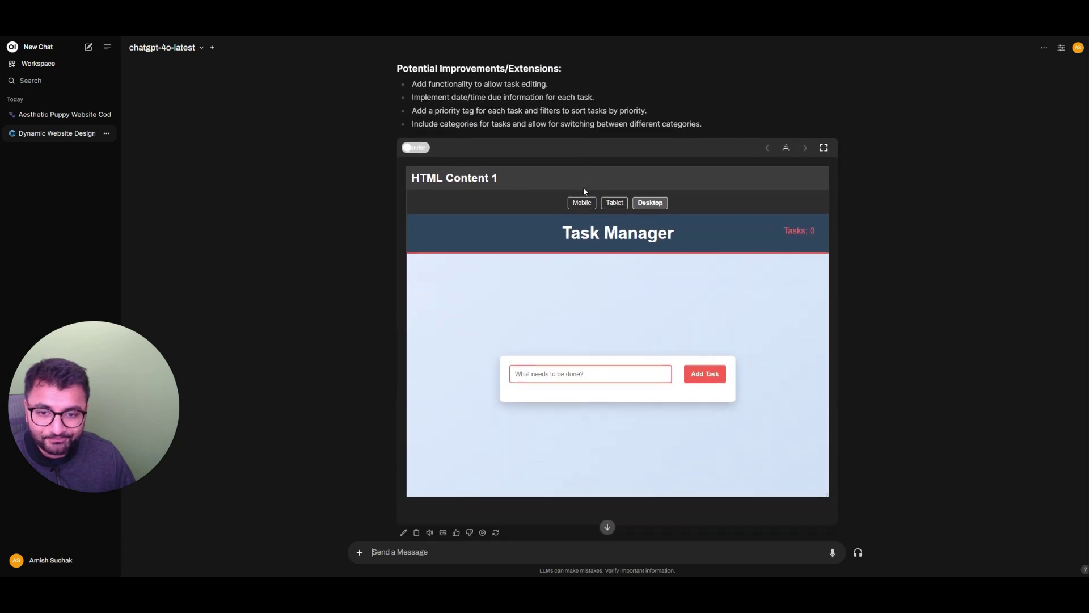
# - Add a 'make a video' task in the preview and mark it complete
pyautogui.click(619, 349)
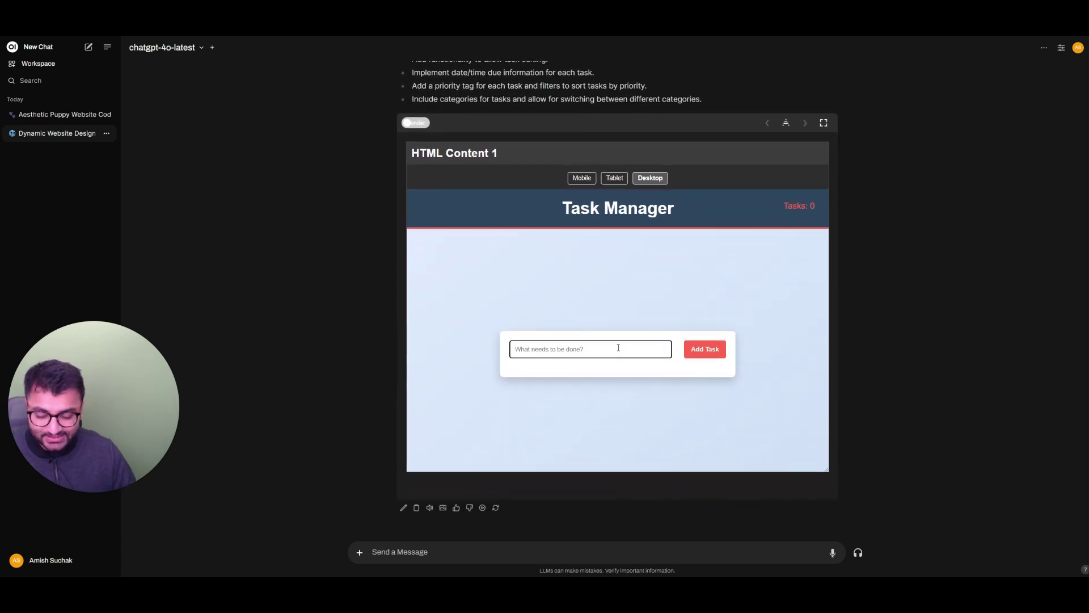
pyautogui.write('mak')
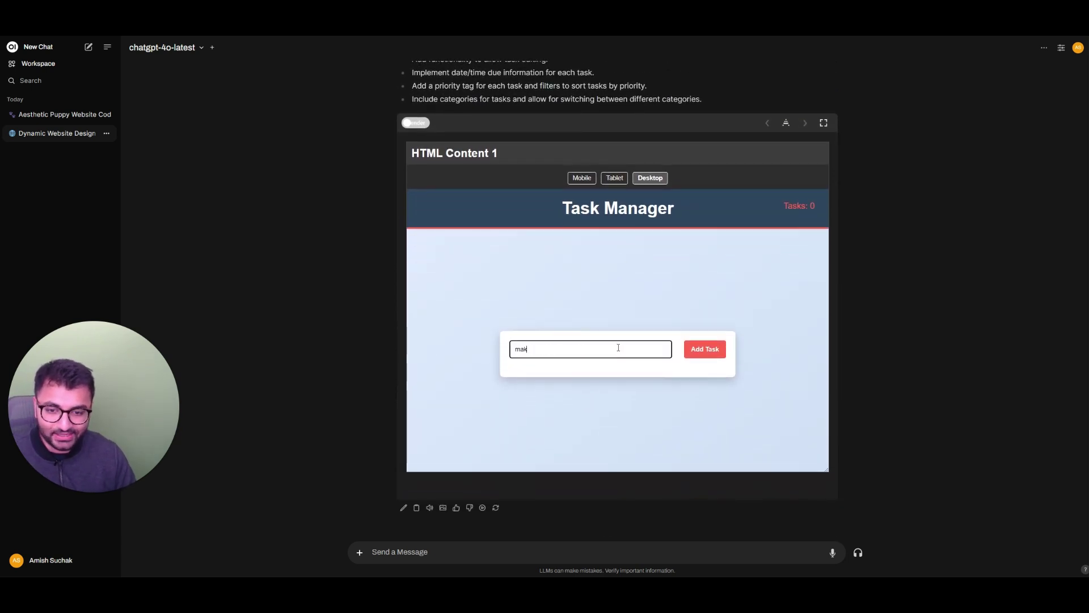
pyautogui.write('e a video')
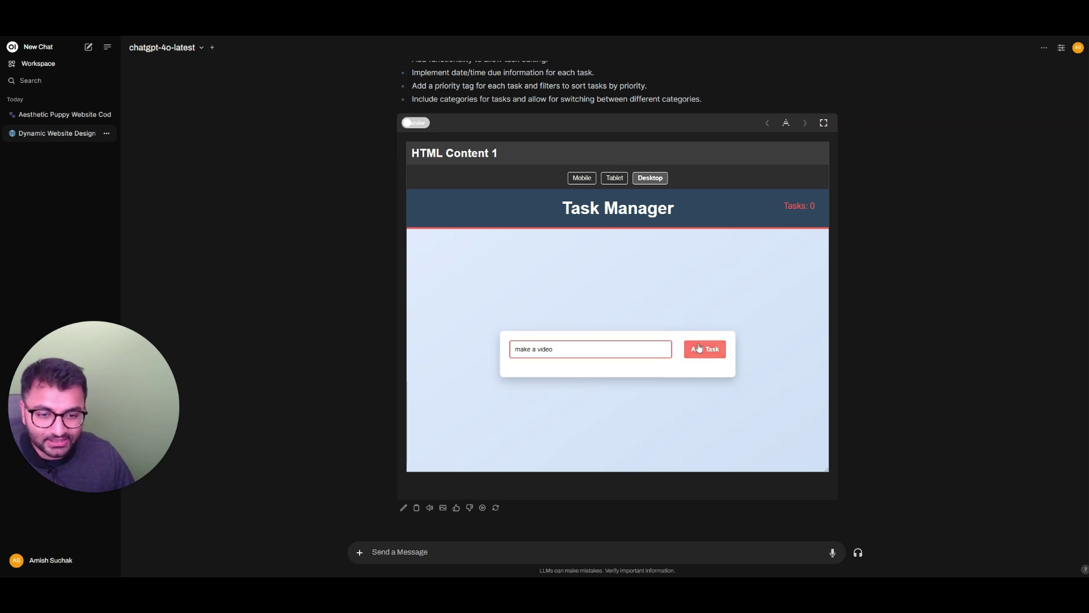
pyautogui.click(699, 348)
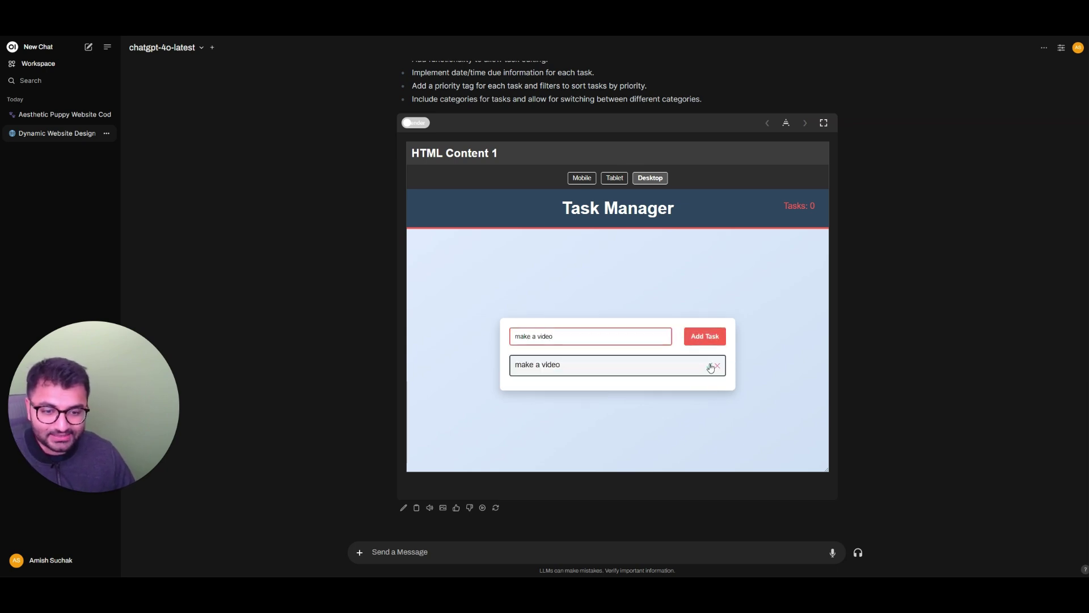
pyautogui.click(711, 368)
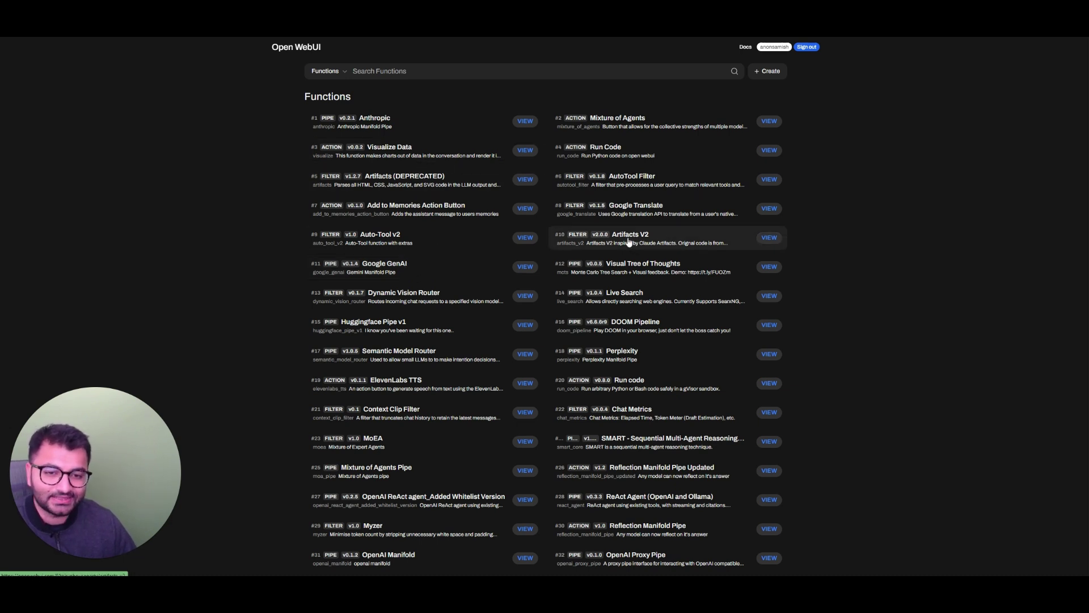
pyautogui.click(769, 237)
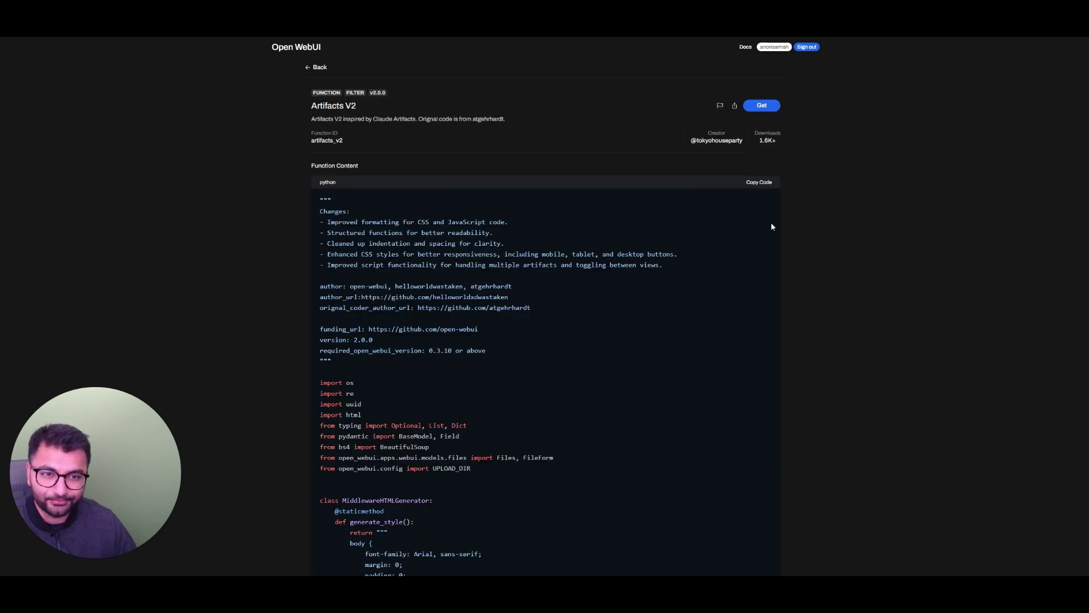
pyautogui.click(769, 112)
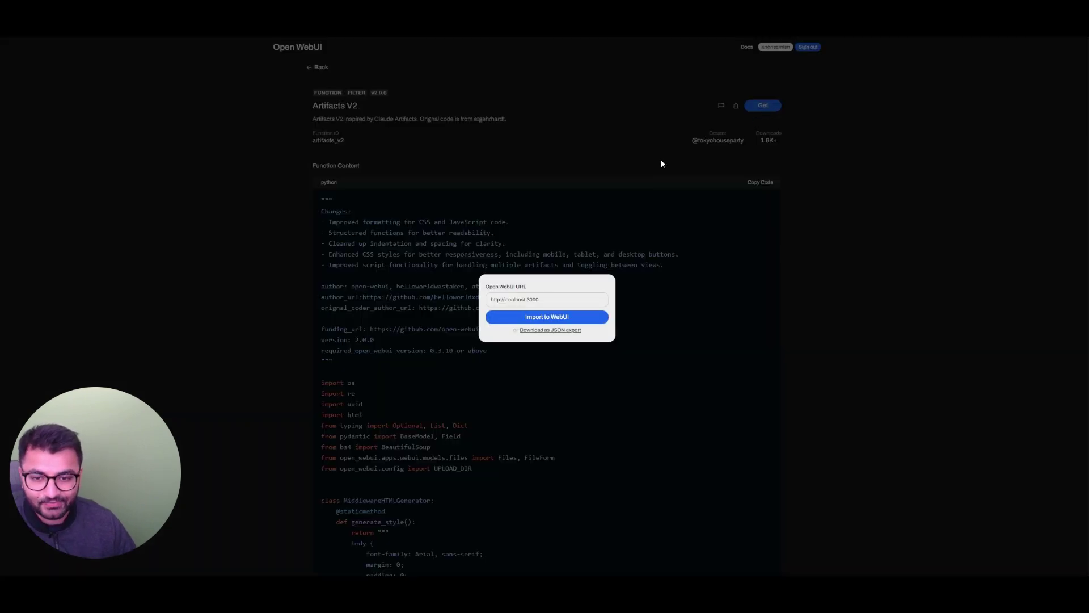
pyautogui.click(542, 298)
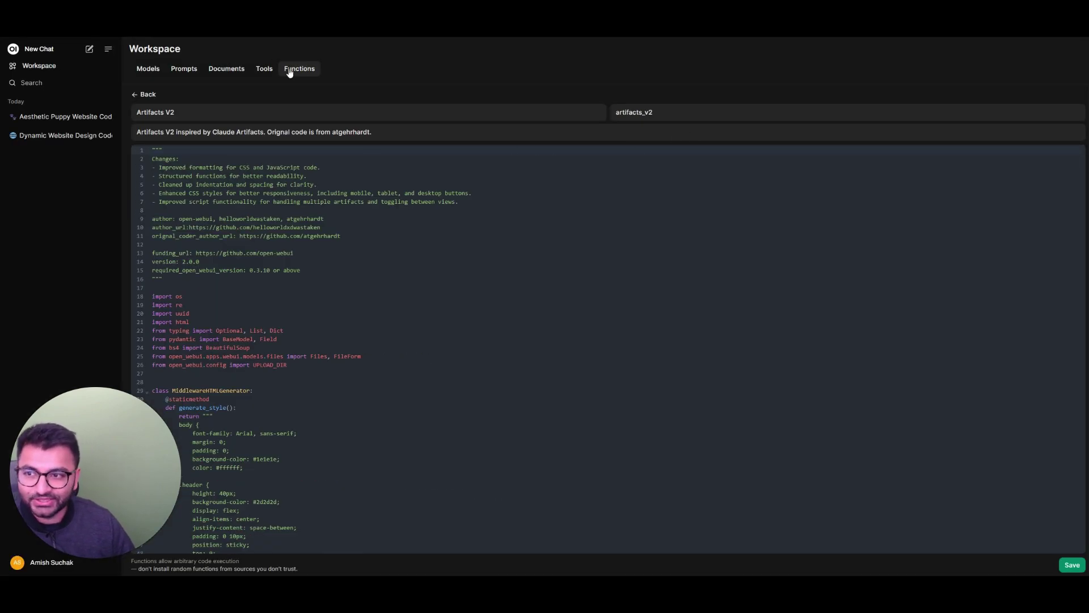
# - Save Artifacts V2 past the code warning, then toggle it off and back on in Functions
pyautogui.click(1072, 566)
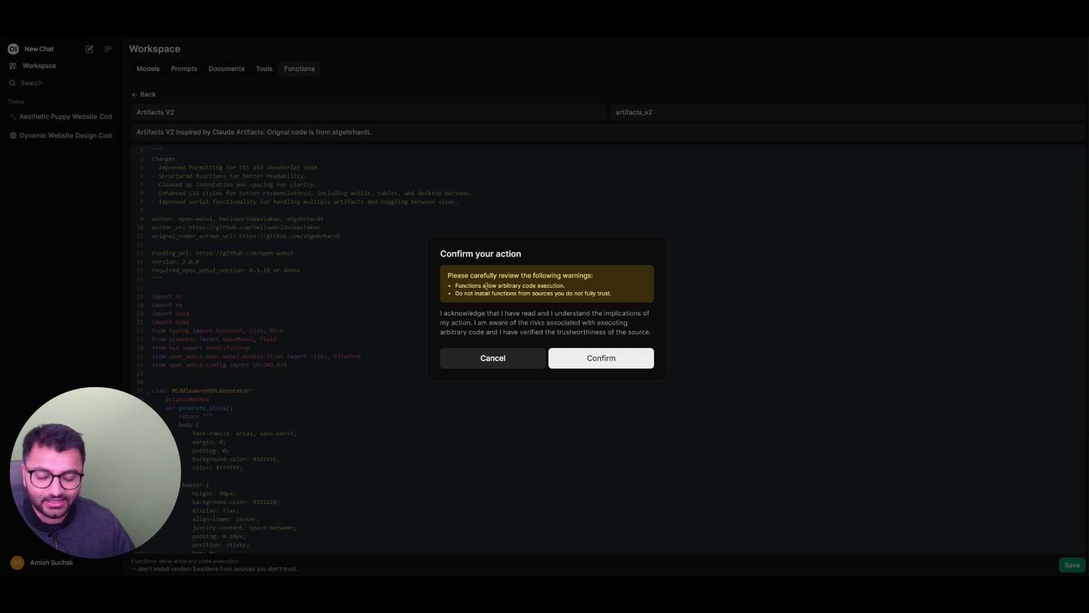
pyautogui.click(602, 358)
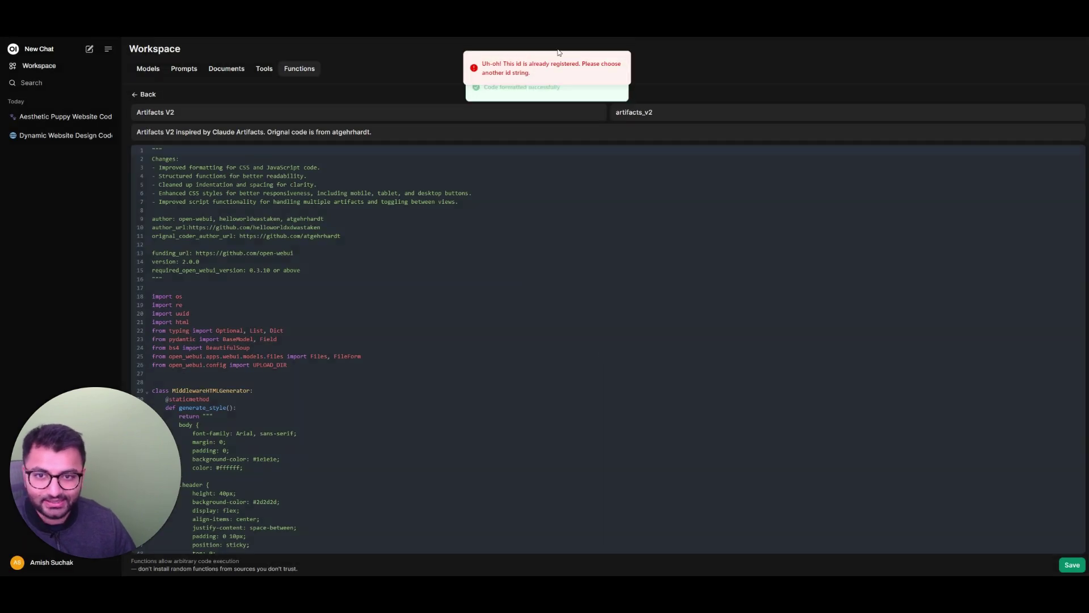
pyautogui.click(296, 70)
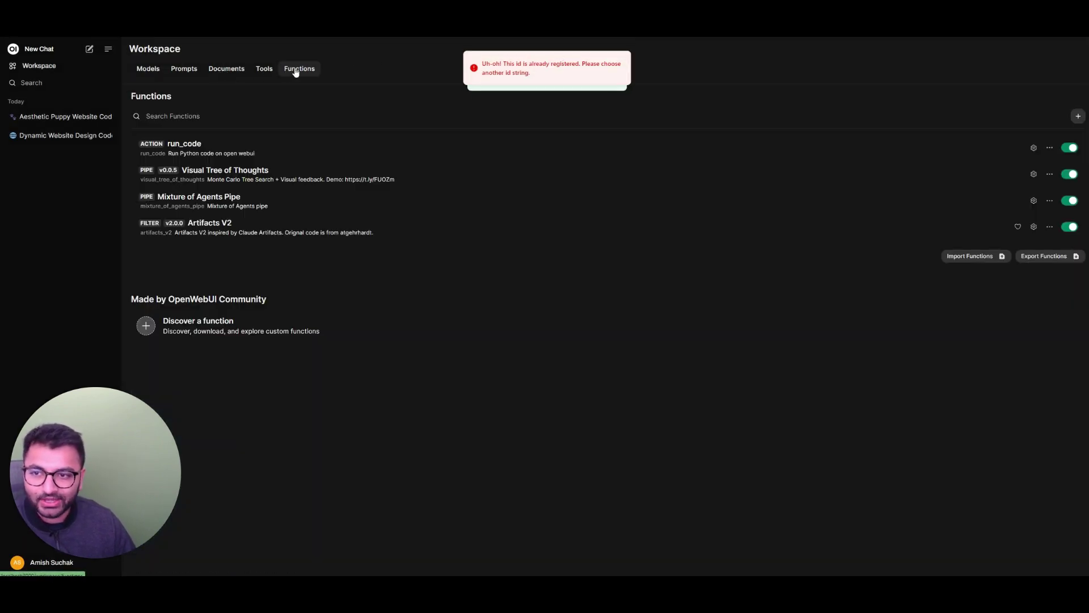
pyautogui.click(1069, 226)
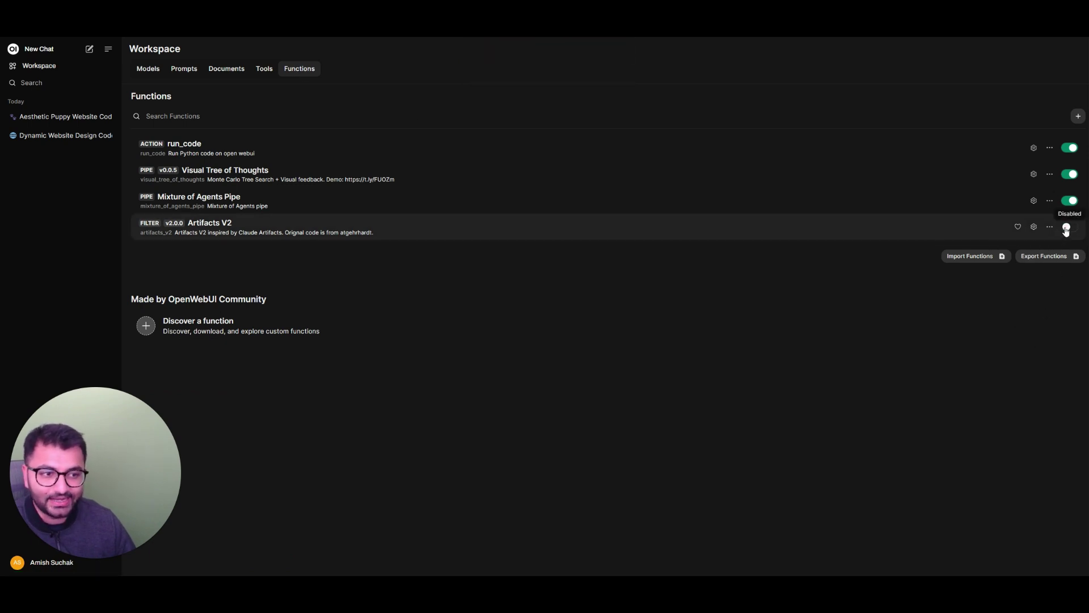
pyautogui.click(1067, 228)
pyautogui.click(1049, 227)
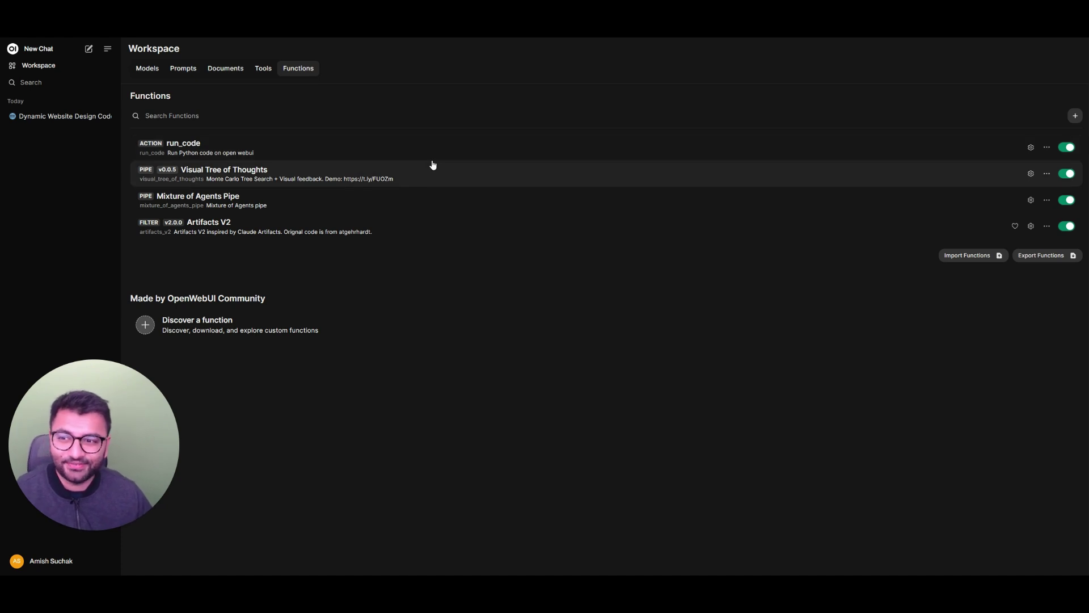
# - Start a new chat using the codegemma:latest model
pyautogui.click(36, 48)
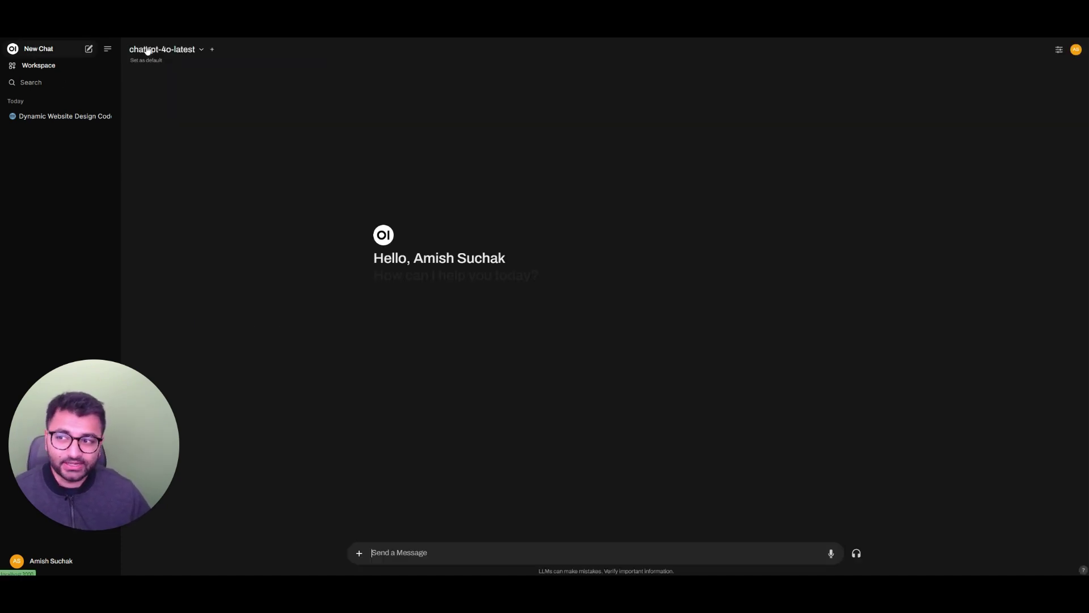
pyautogui.click(170, 49)
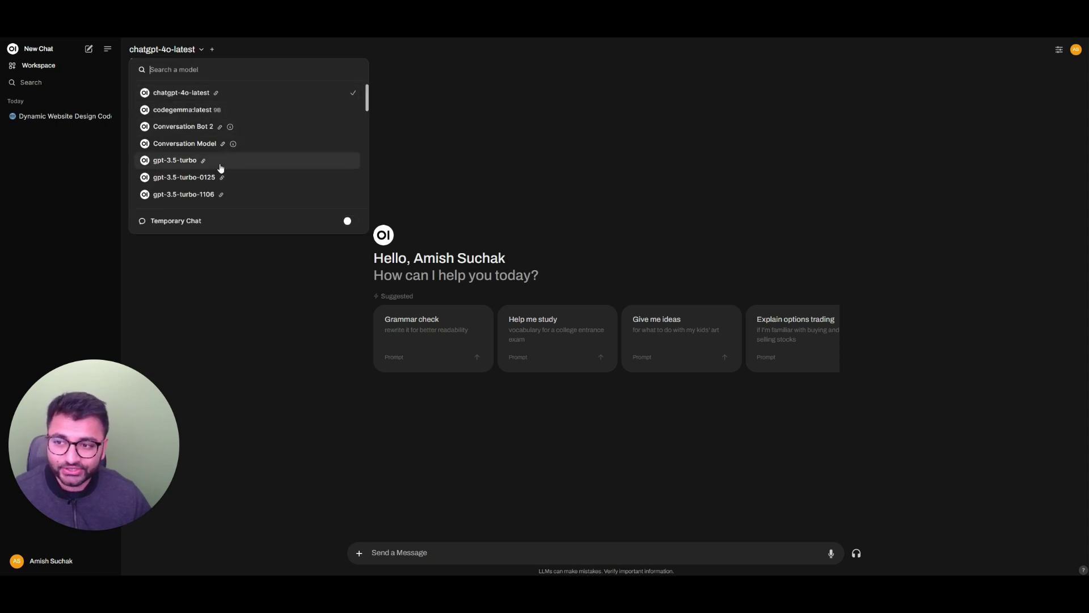
pyautogui.scroll(-3, 227, 169)
pyautogui.scroll(-5, 227, 168)
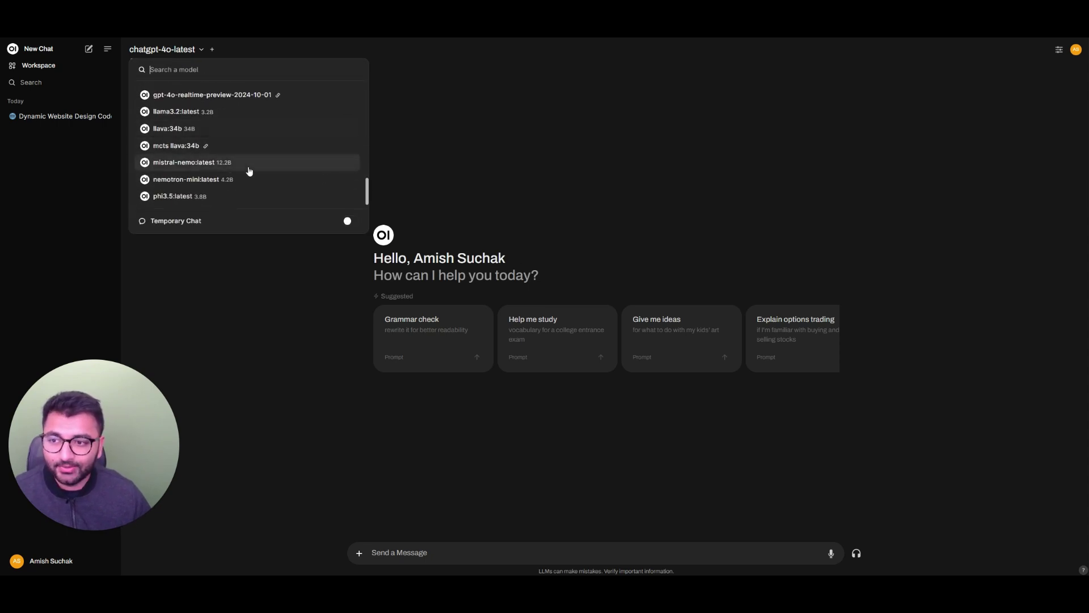
pyautogui.scroll(8, 250, 168)
pyautogui.click(195, 111)
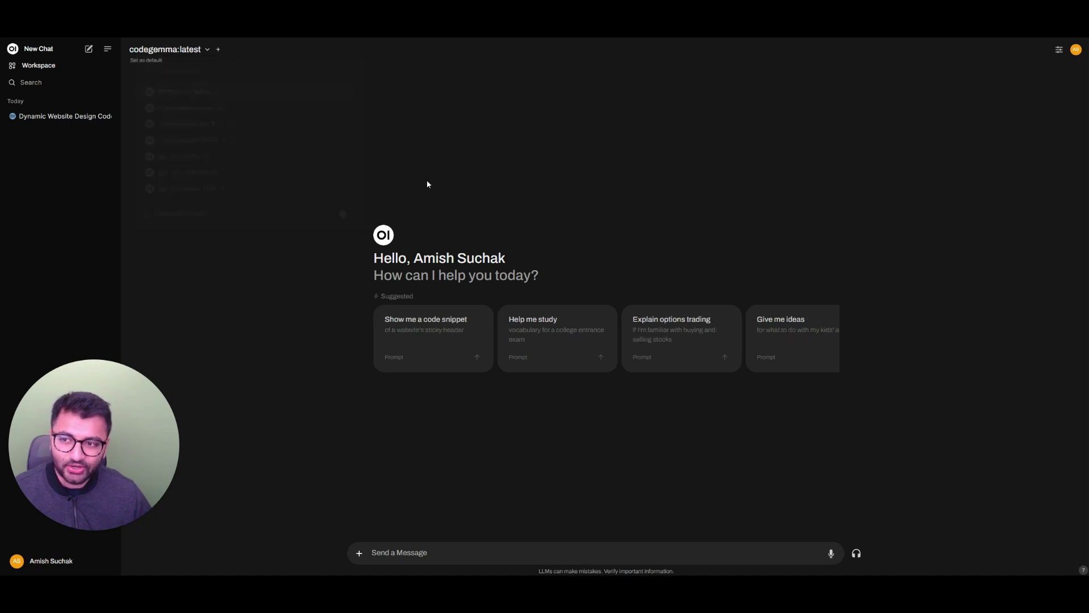
# - Send the prompt 'write me some html code for a hello world website'
pyautogui.click(547, 553)
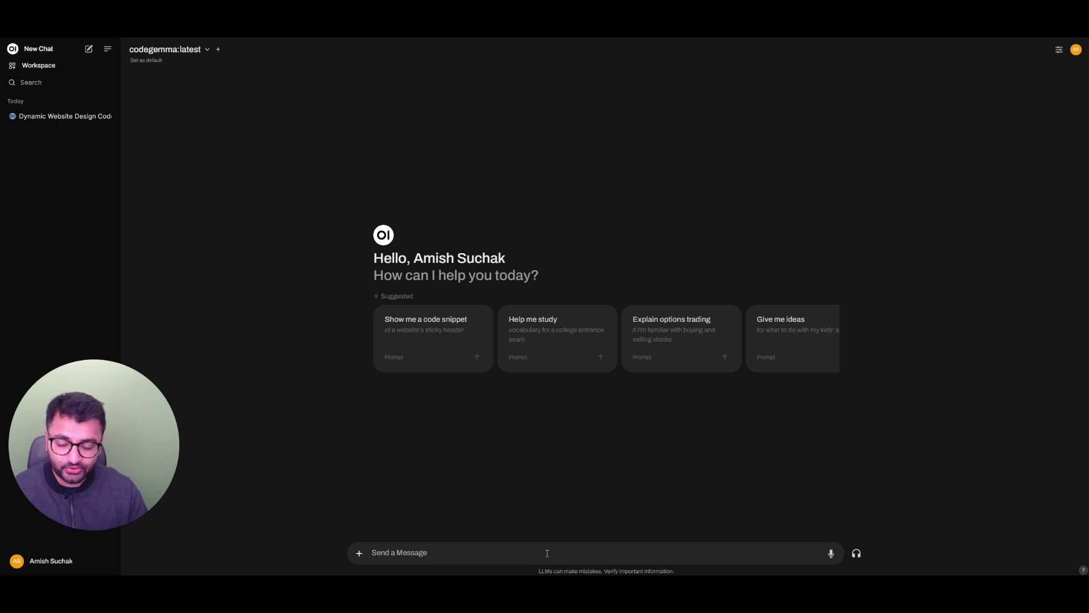
pyautogui.write('write')
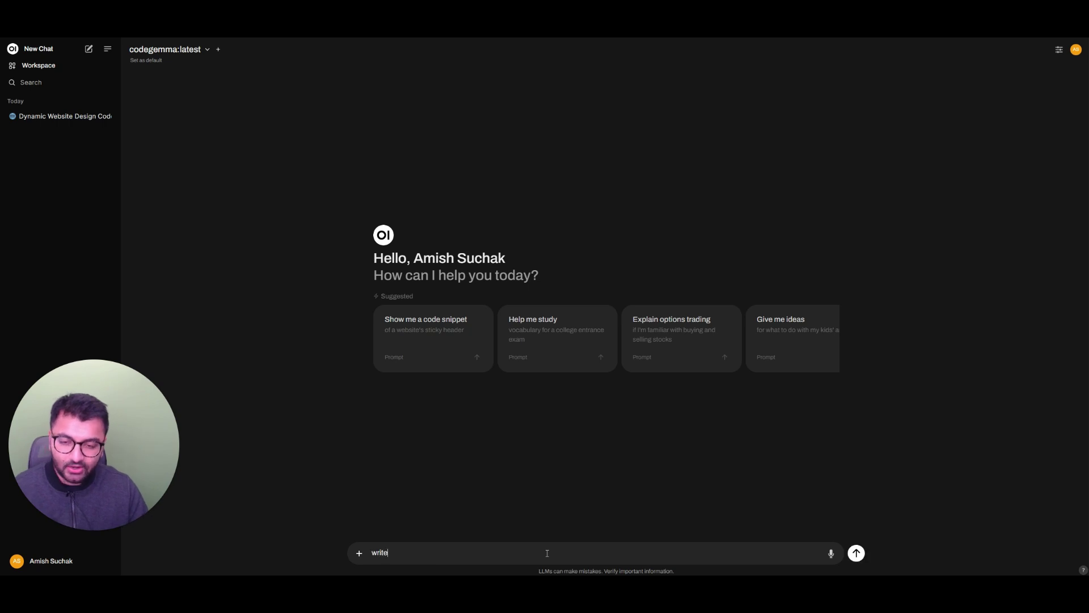
pyautogui.write(' me some html code fo')
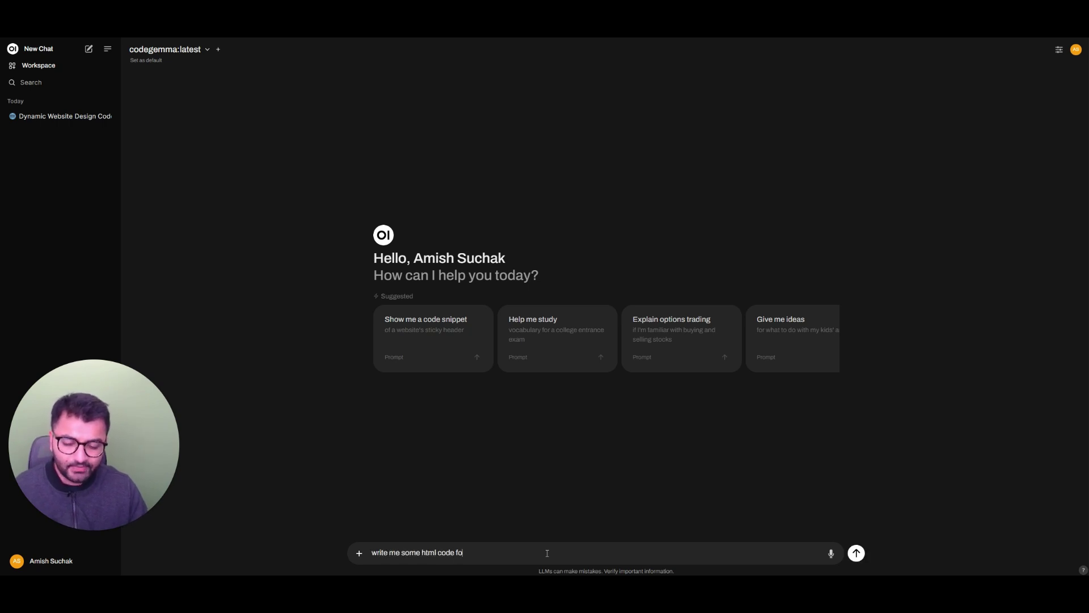
pyautogui.write('r a hello world')
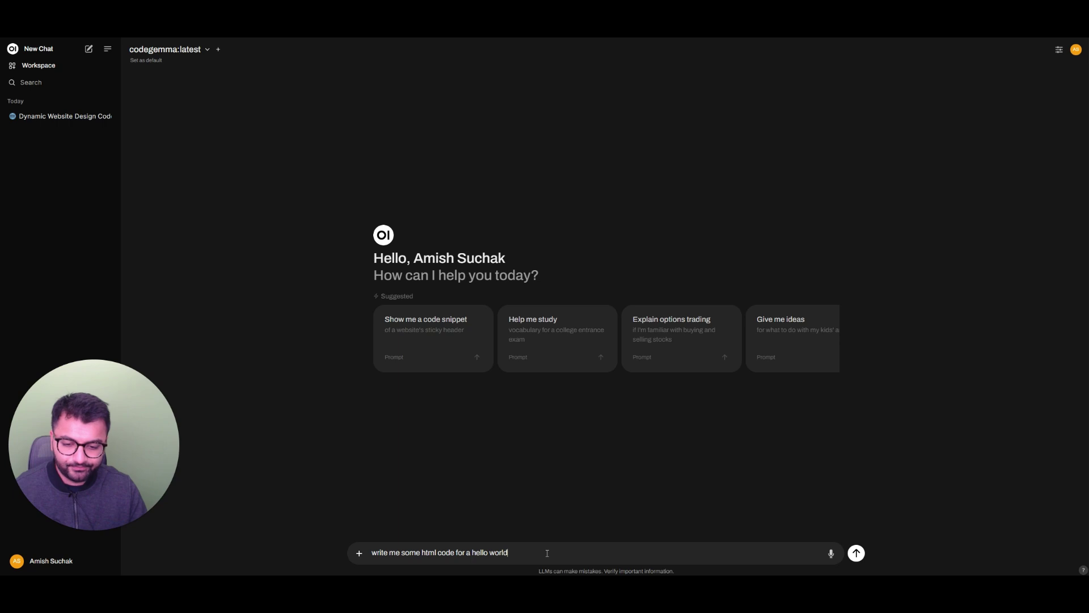
pyautogui.write(' website')
pyautogui.press('Return')
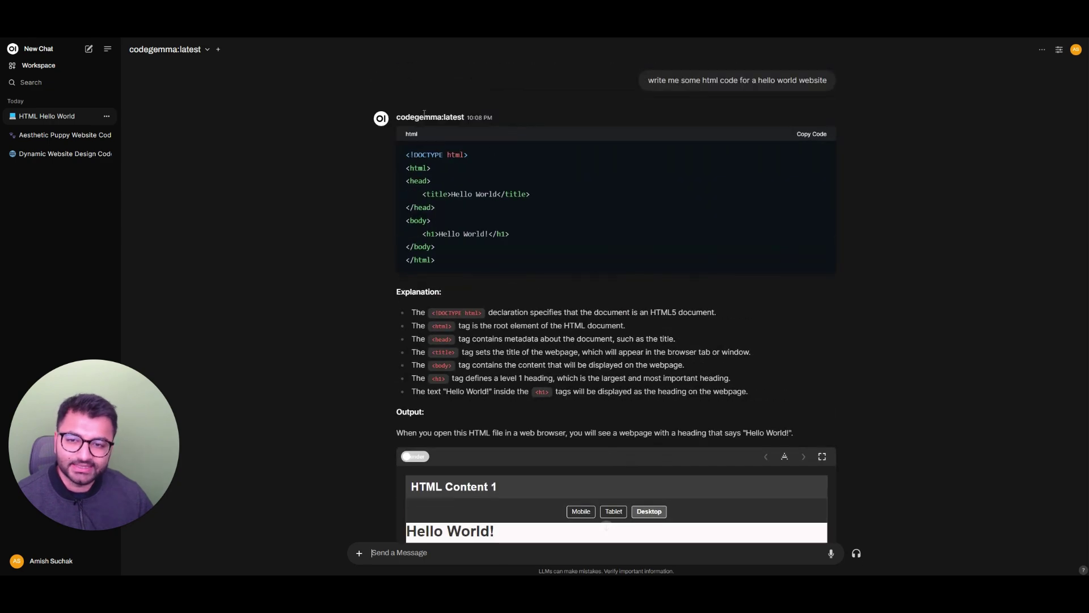
# - Show the generated Hello World page preview at Mobile width
pyautogui.moveTo(406, 152); pyautogui.dragTo(564, 255)
pyautogui.click(564, 256)
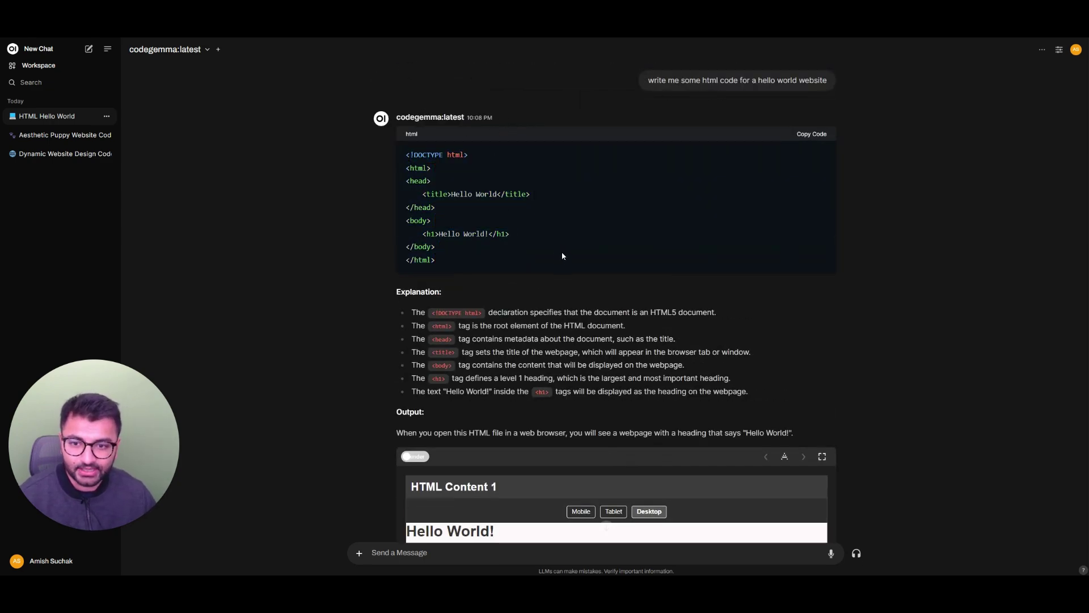
pyautogui.scroll(-5, 563, 245)
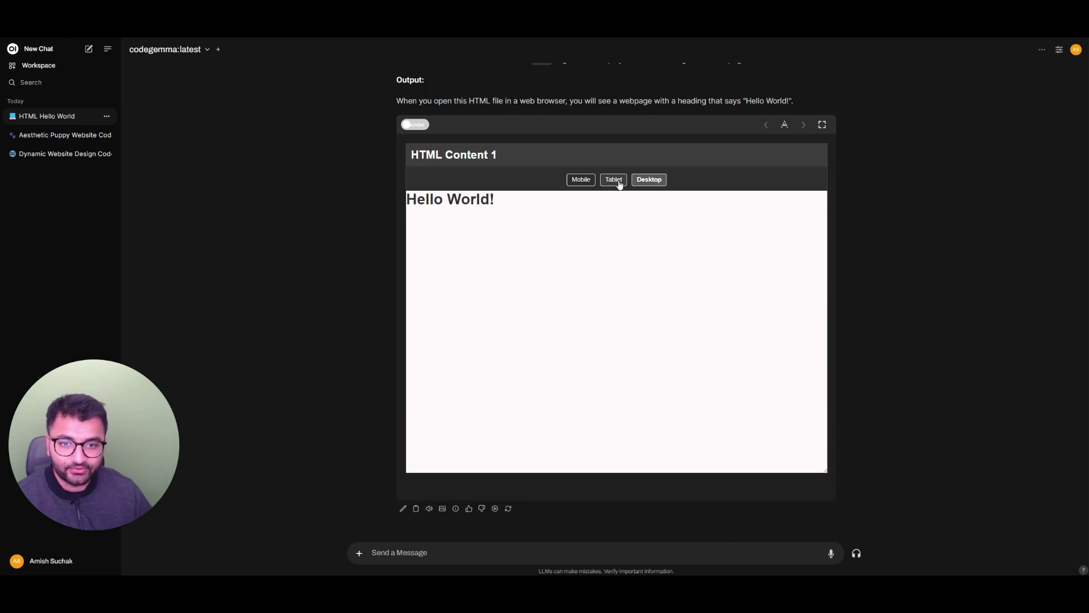
pyautogui.click(580, 180)
pyautogui.scroll(5, 880, 161)
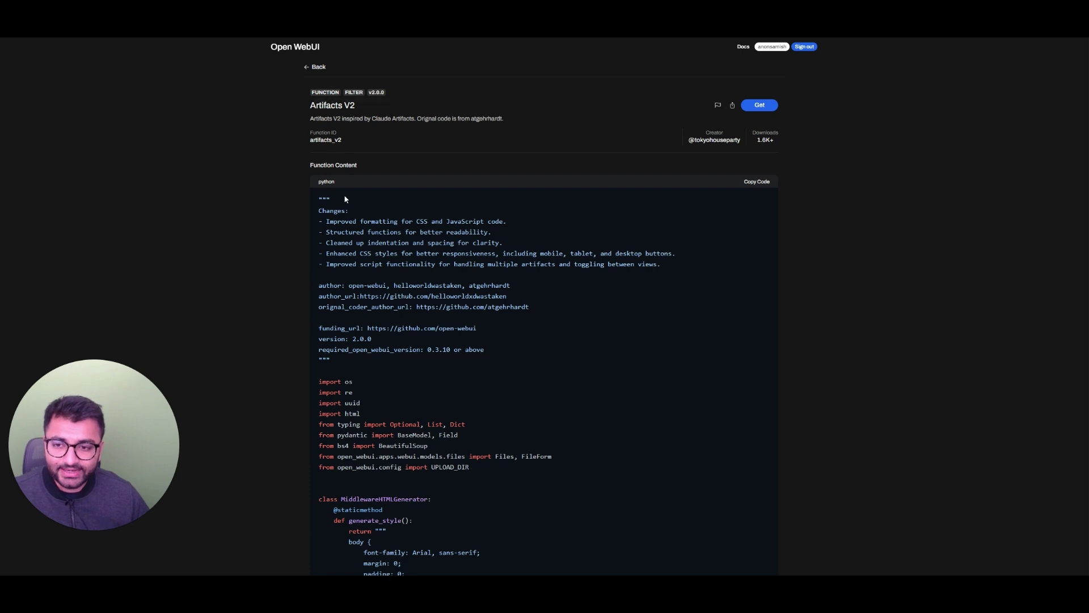
# - Highlight the Changes list, the CSS/JavaScript formatting note, and the funding URL in Artifacts V2's code
pyautogui.moveTo(319, 211); pyautogui.dragTo(612, 275)
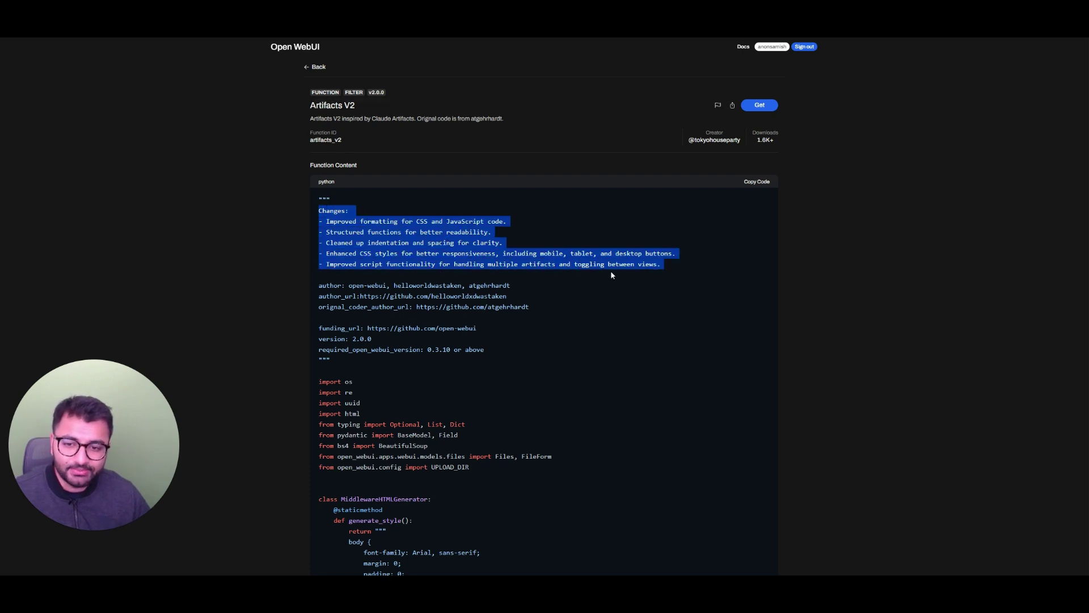
pyautogui.click(632, 276)
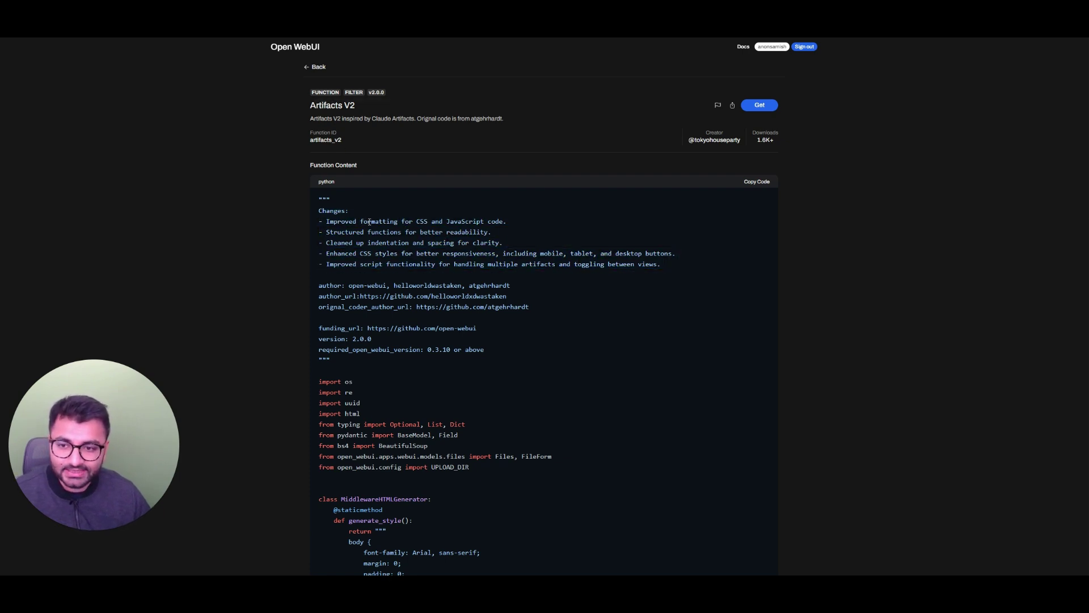
pyautogui.moveTo(360, 222); pyautogui.dragTo(510, 228)
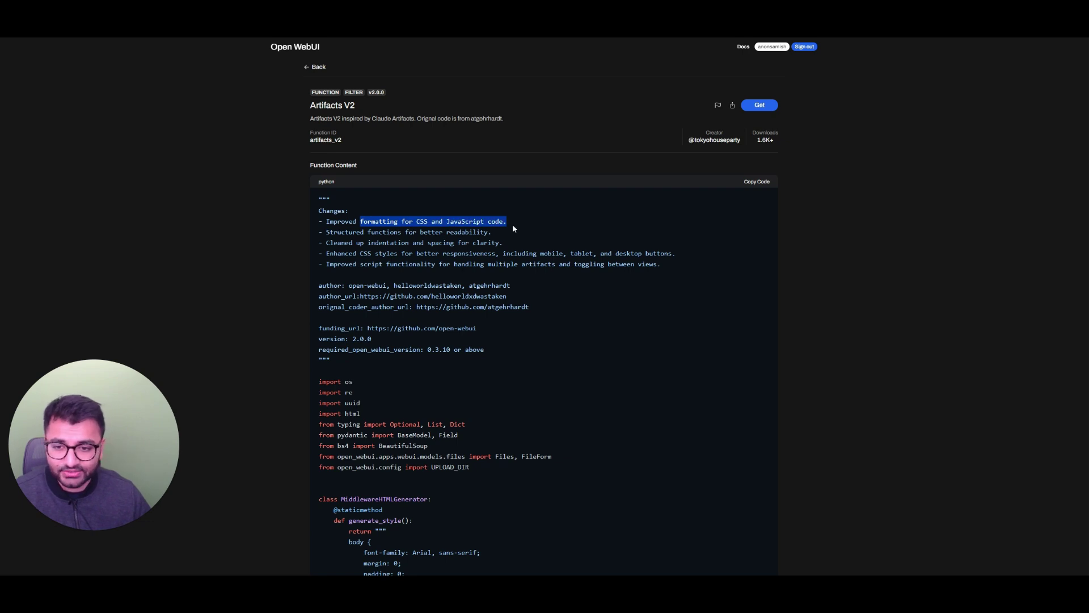
pyautogui.click(513, 229)
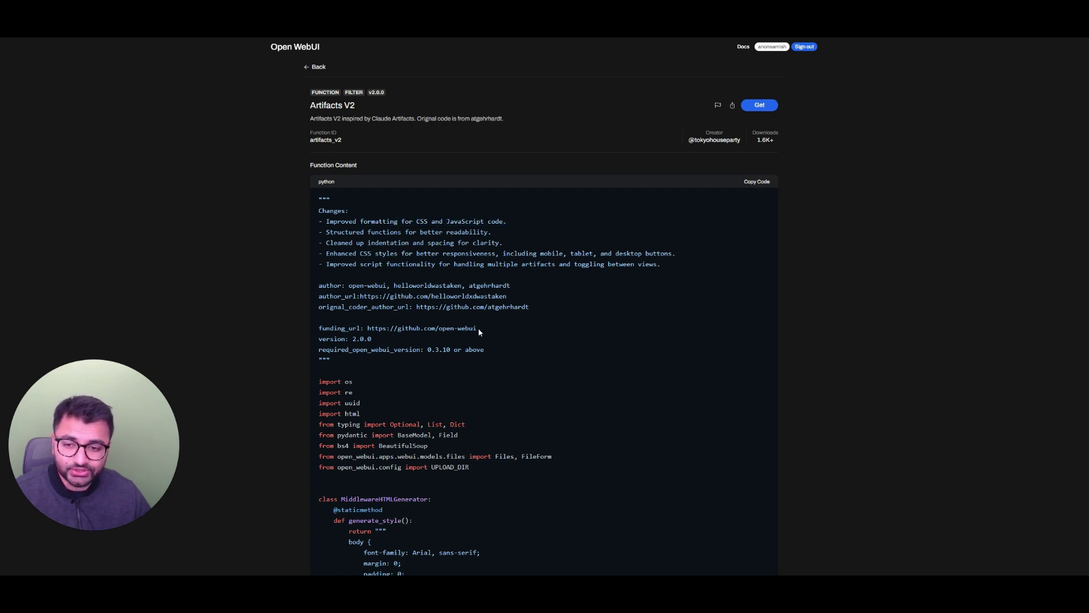
pyautogui.moveTo(478, 328); pyautogui.dragTo(363, 329)
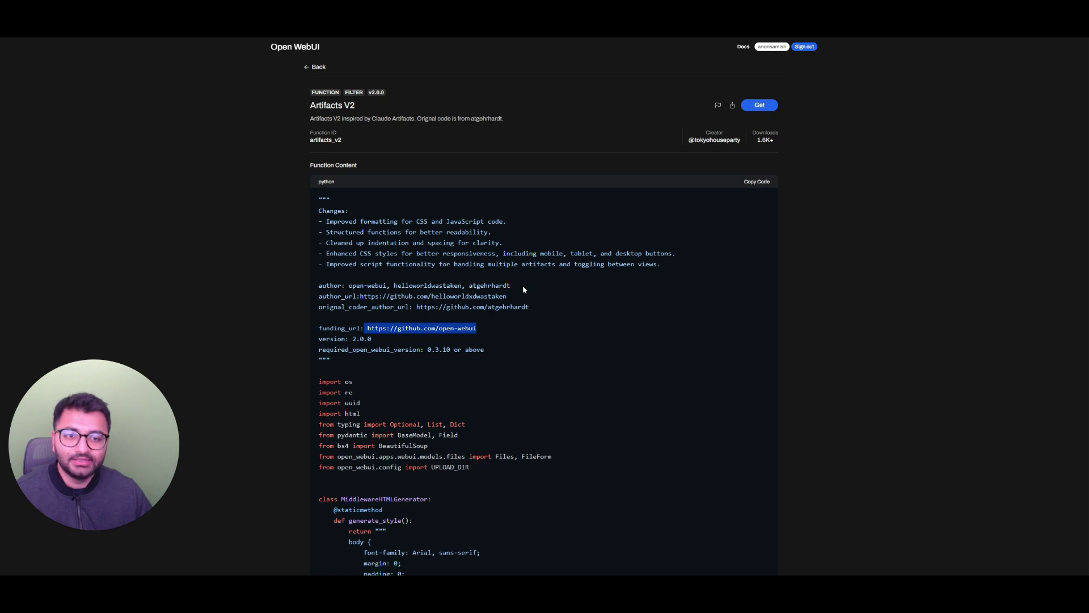